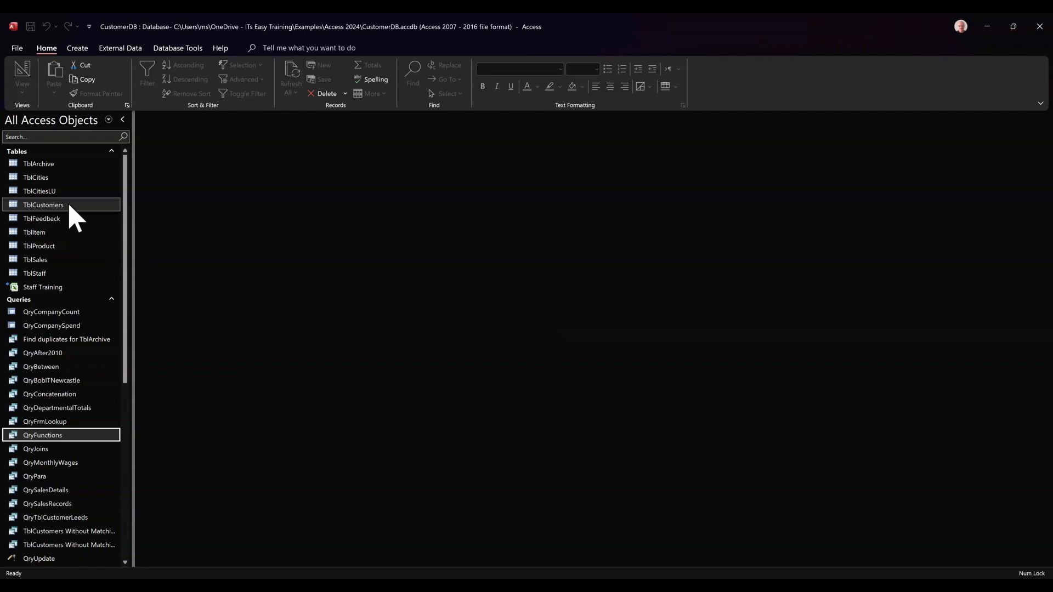
- Open the TblCustomers table to review its fields and records, and close it again
double_click(44, 204)
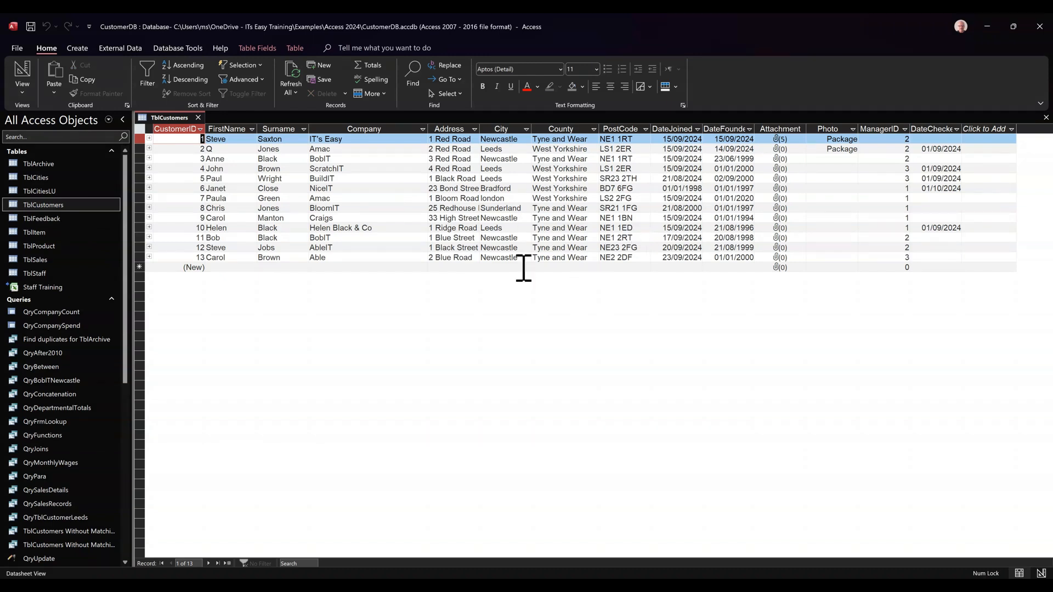
click(199, 118)
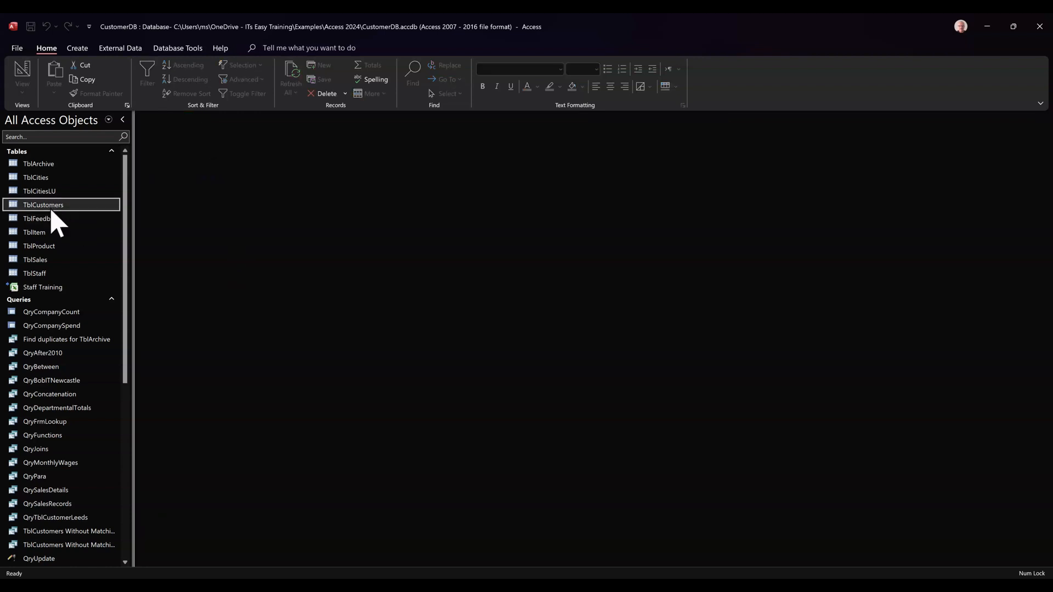
- Create a blank report in Design view and set its record source to TblCustomers
click(76, 49)
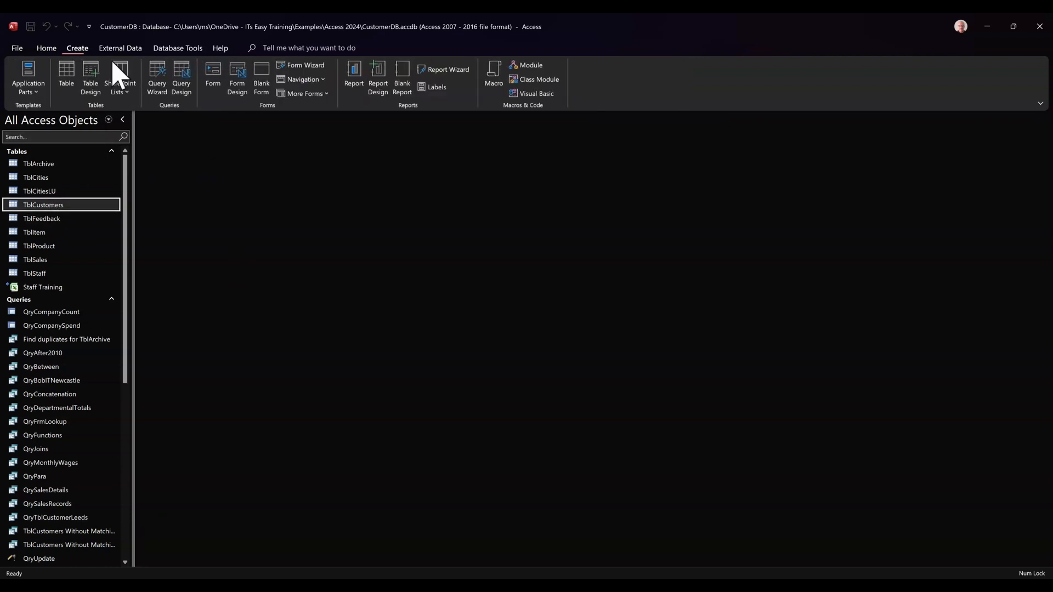
click(378, 80)
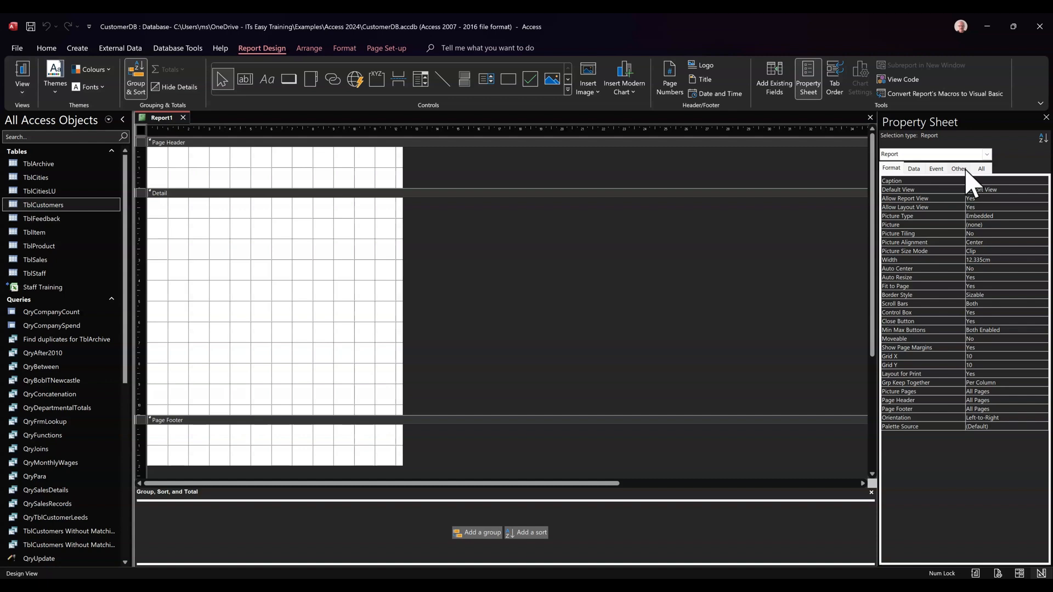
click(981, 169)
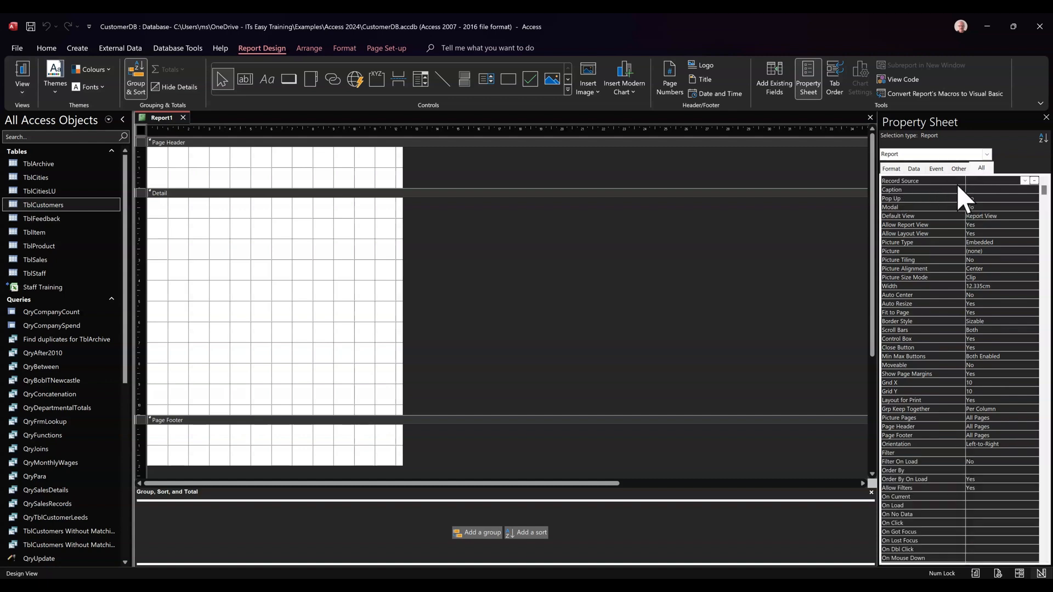
click(1023, 182)
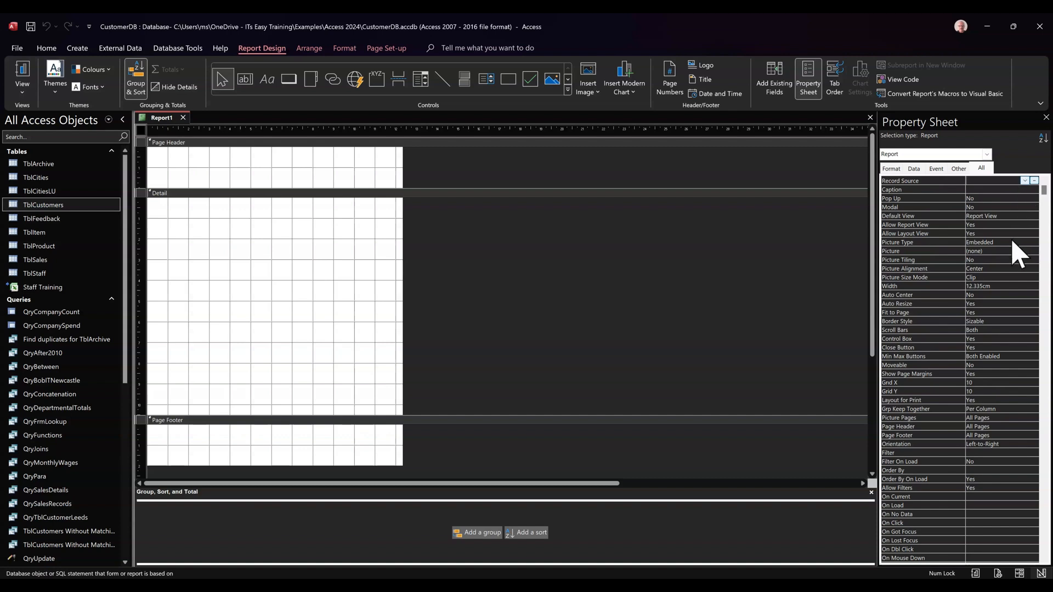
click(1007, 309)
click(1045, 118)
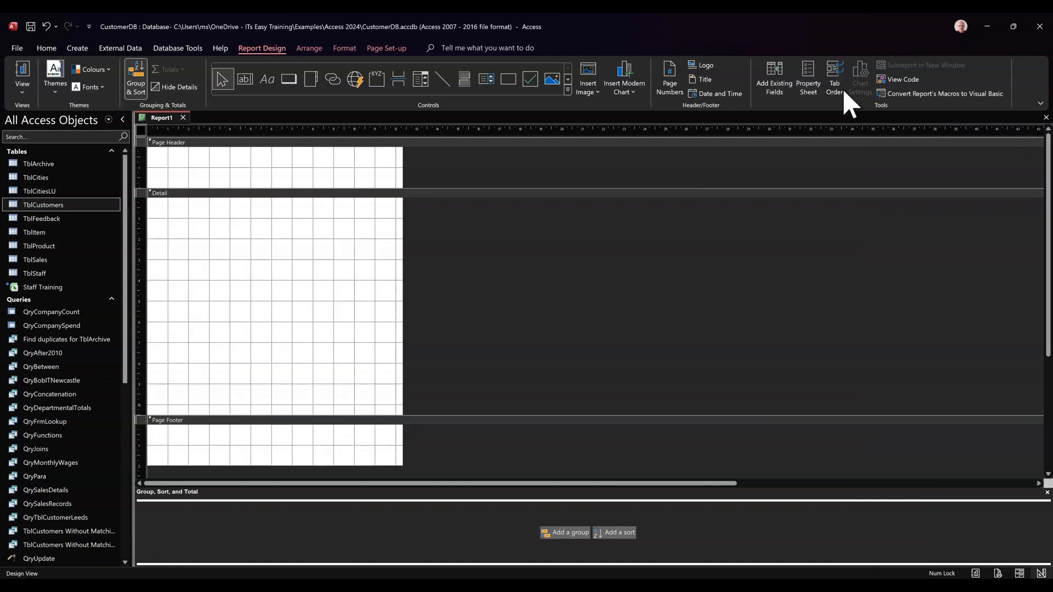
- Add the existing FirstName and Surname fields side by side to the Detail section and preview the report
click(782, 88)
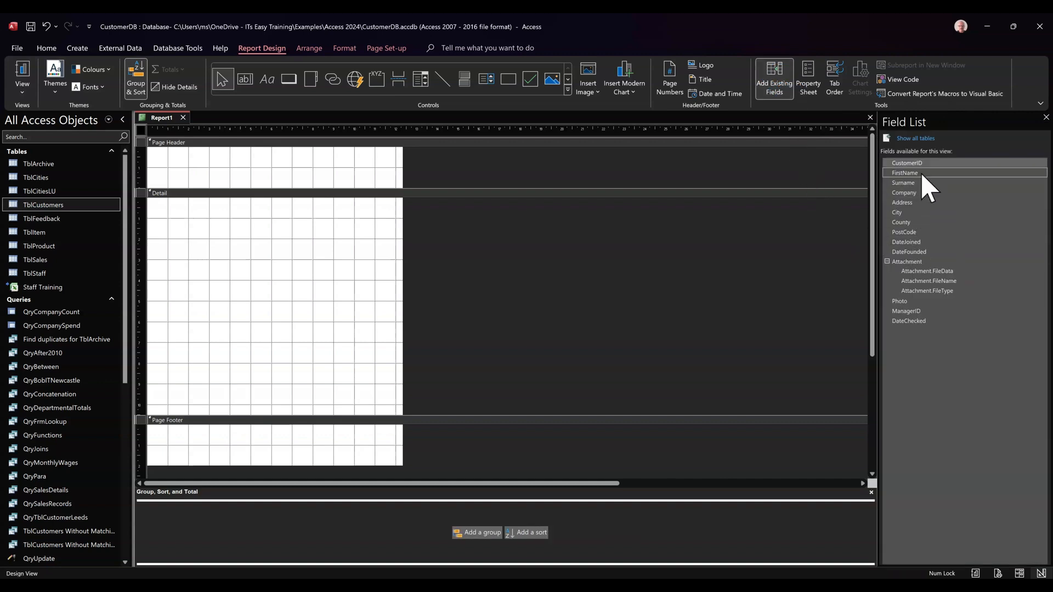
drag(923, 170, 285, 212)
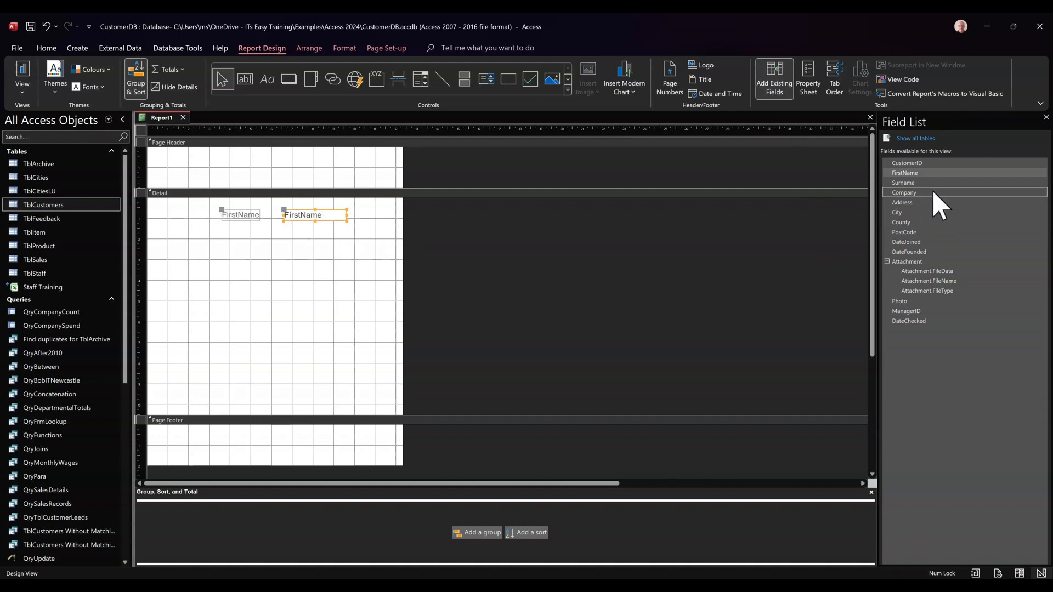
drag(922, 181, 444, 208)
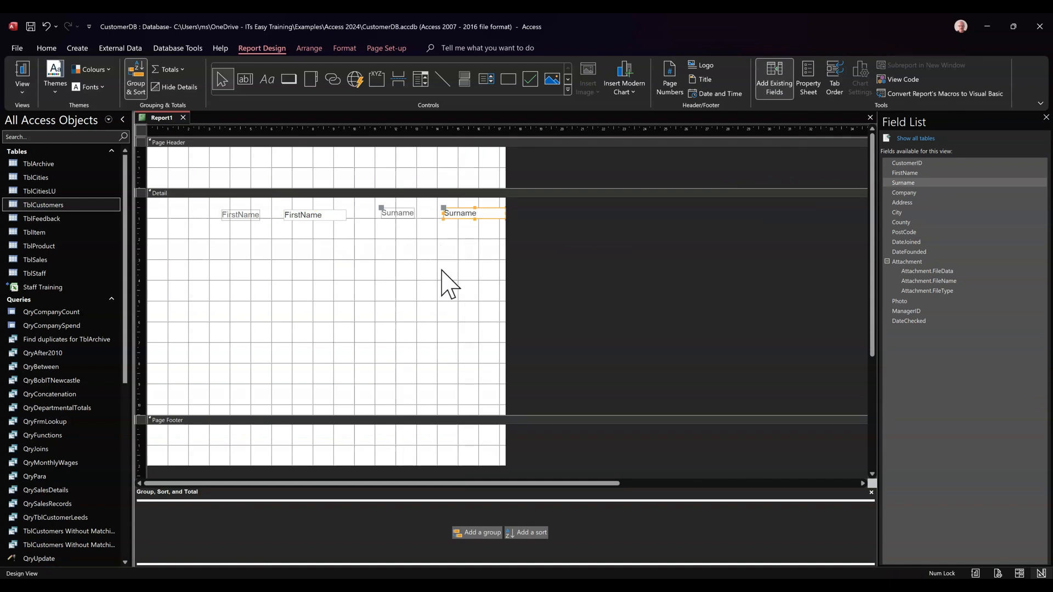
click(23, 70)
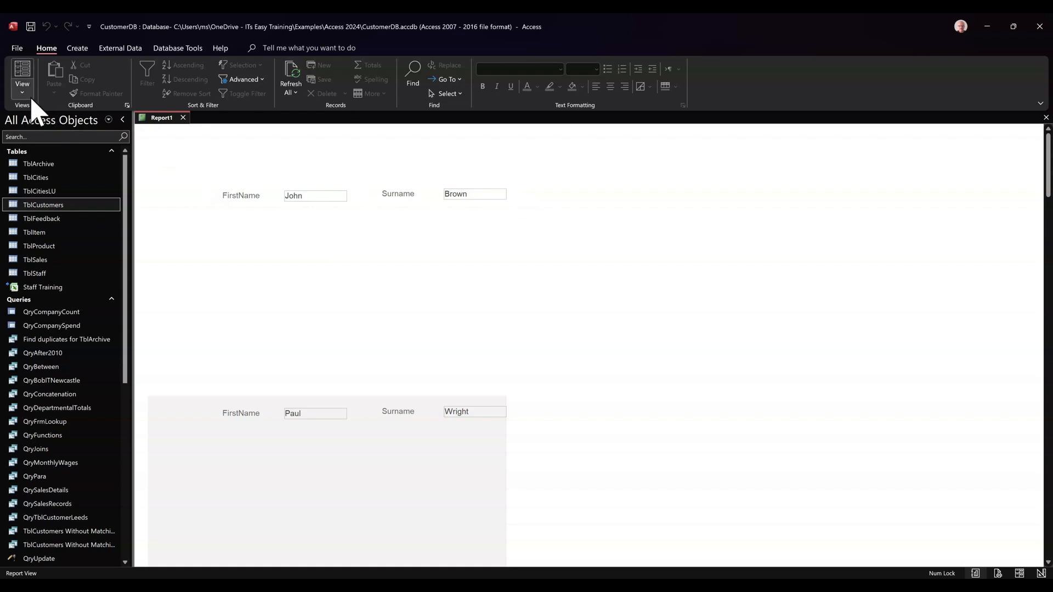
- Return to Design view and delete the FirstName and Surname controls with their labels from the Detail section
click(40, 177)
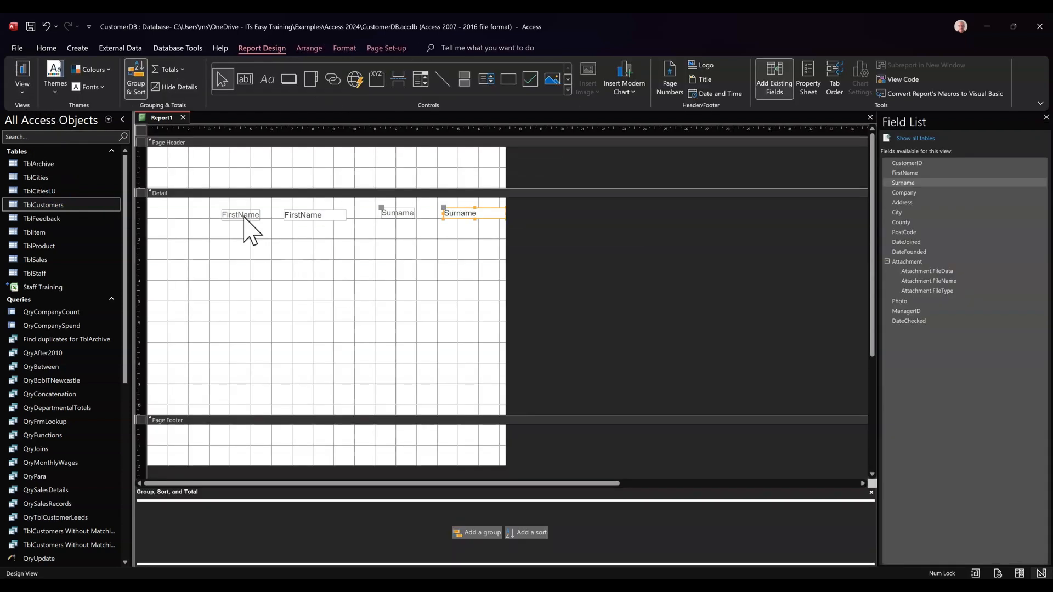
drag(208, 200, 500, 239)
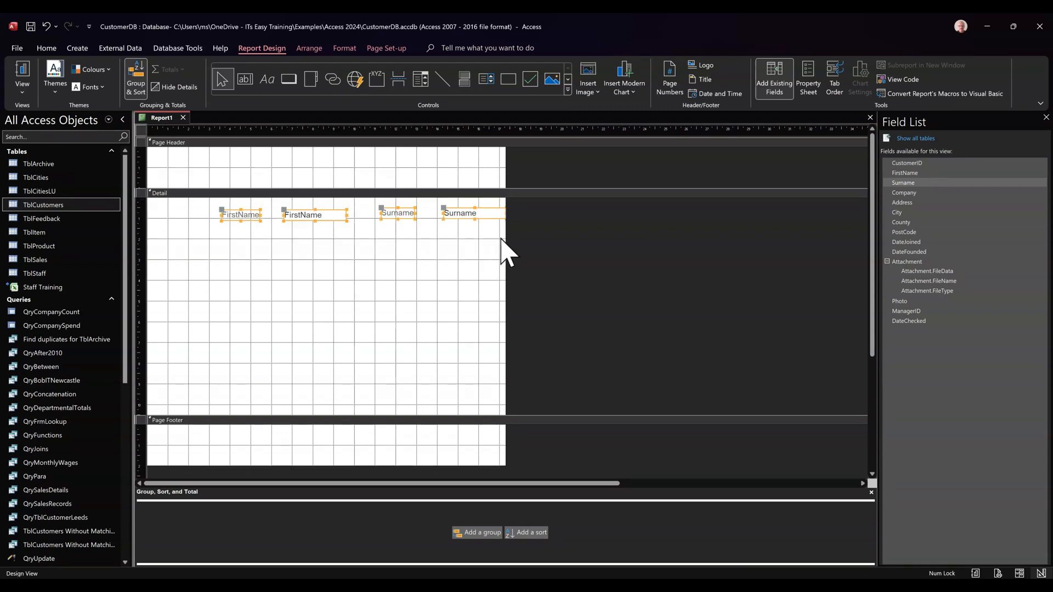
key(Delete)
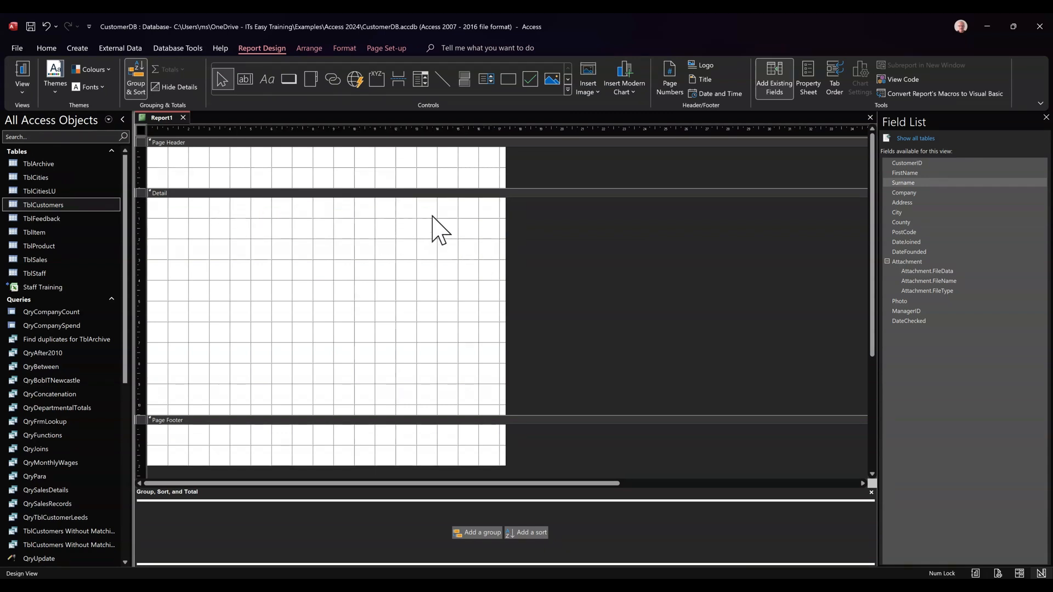
- Draw a text box about 16 cm wide and 8 cm tall in the Detail section and delete its attached label
click(245, 81)
drag(208, 204, 538, 363)
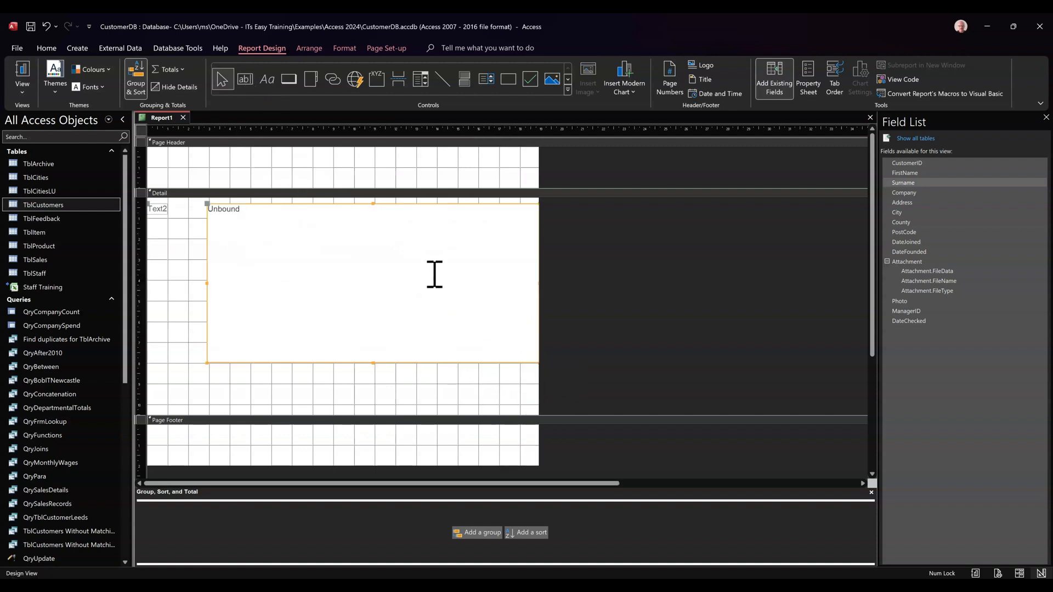
click(158, 217)
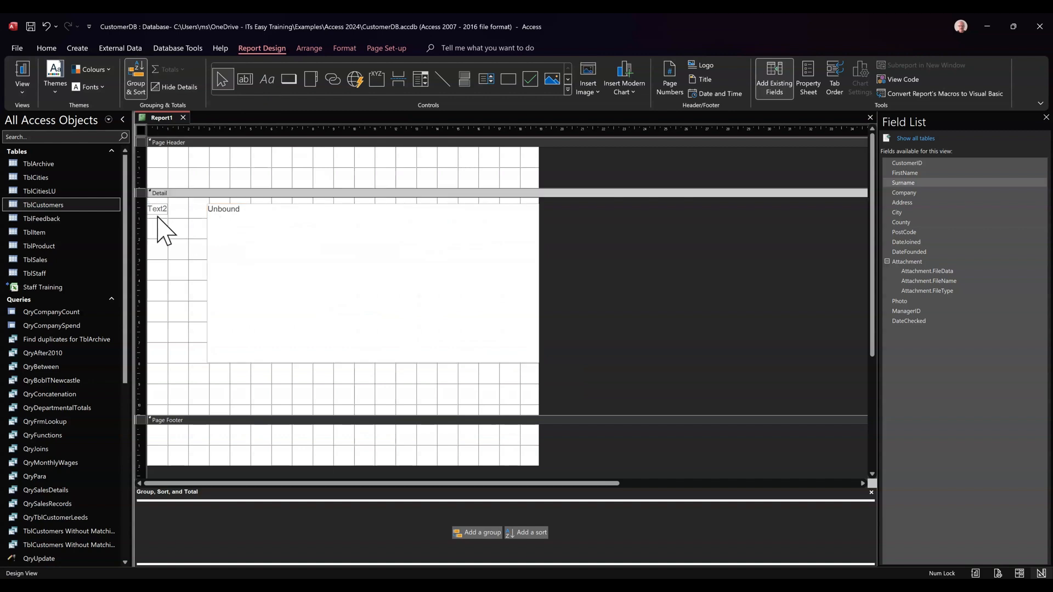
click(158, 212)
key(Delete)
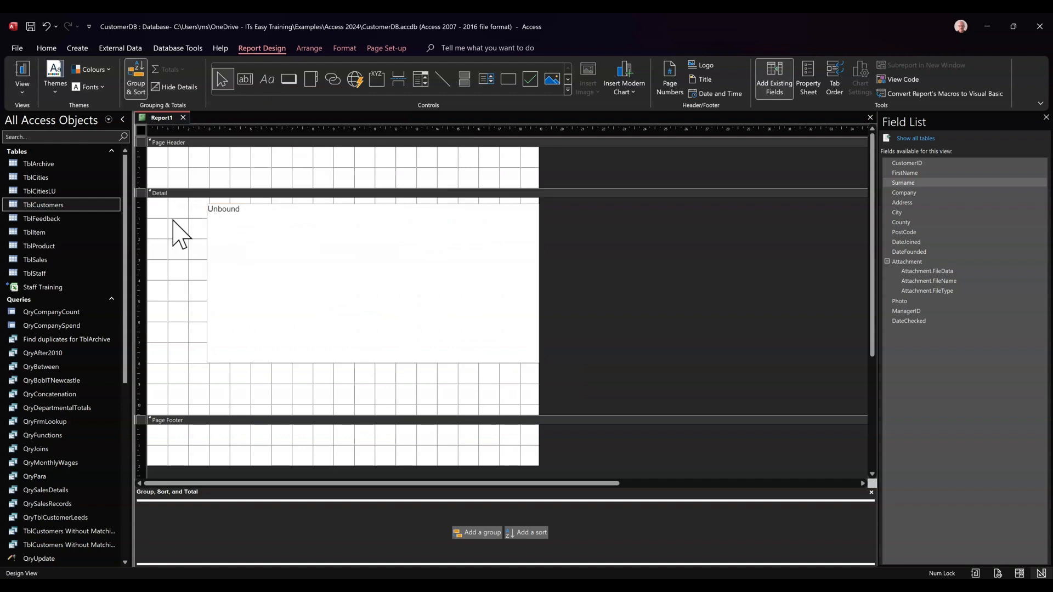
- Set the unbound text box's expression to =[firstname]&" "&[surname] and preview the report
click(241, 217)
key(Delete)
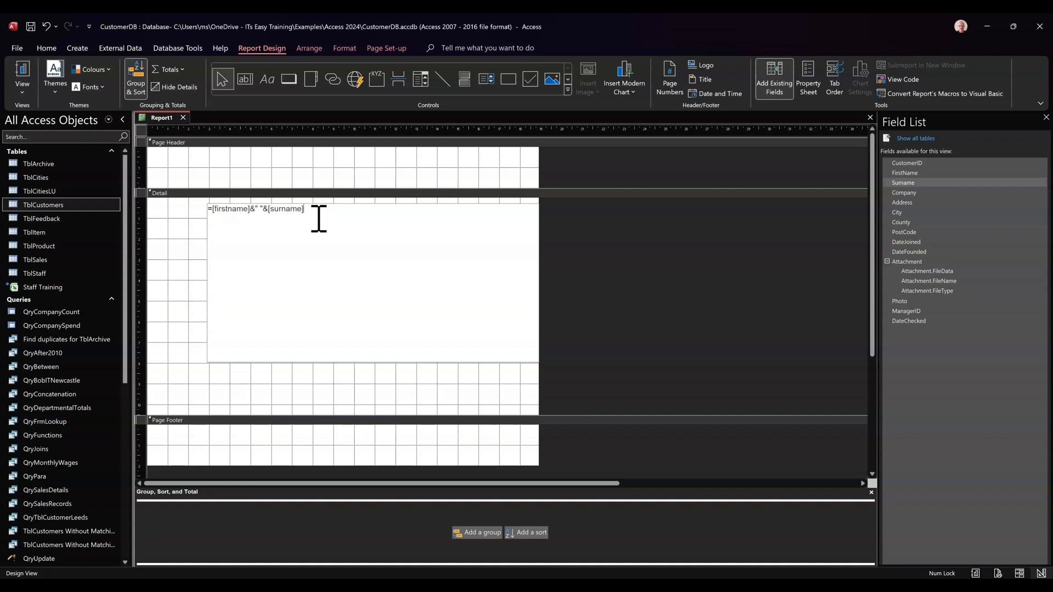
click(185, 230)
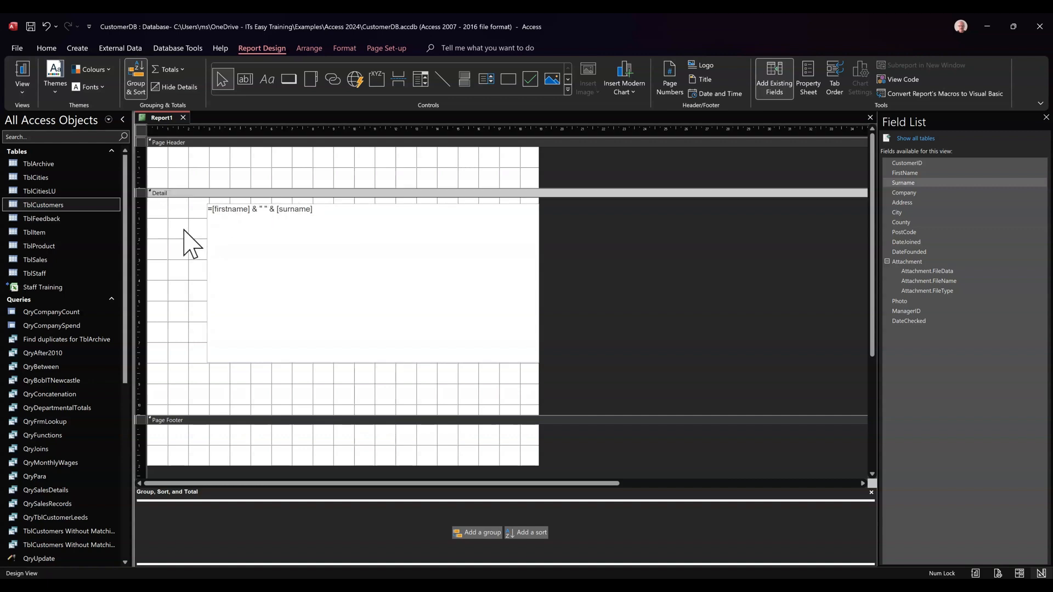
click(22, 77)
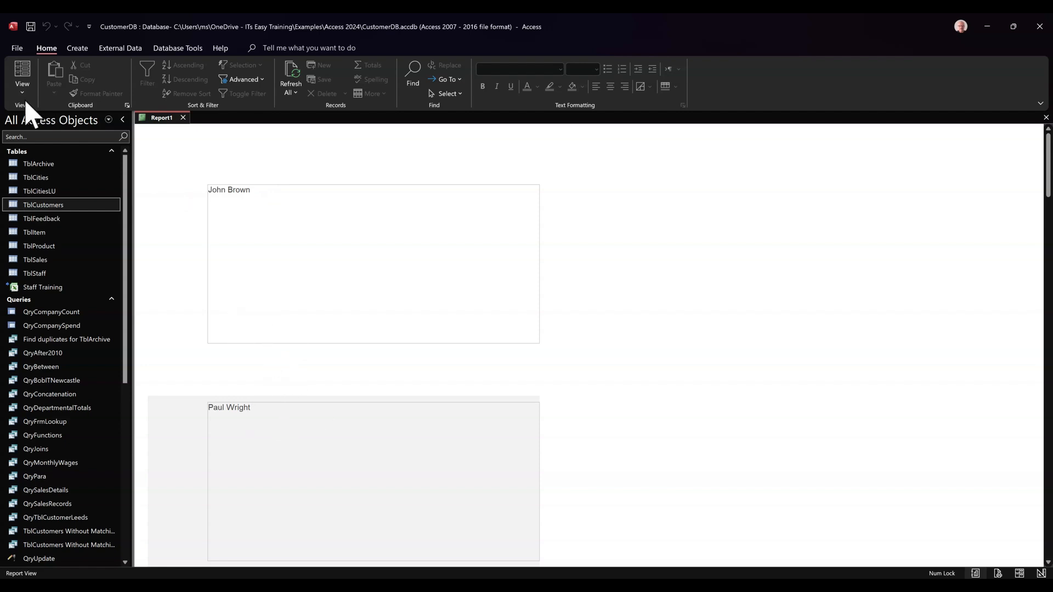
- Back in Design view, append &" is a member of "&[company] to the text box expression and preview the report
click(57, 188)
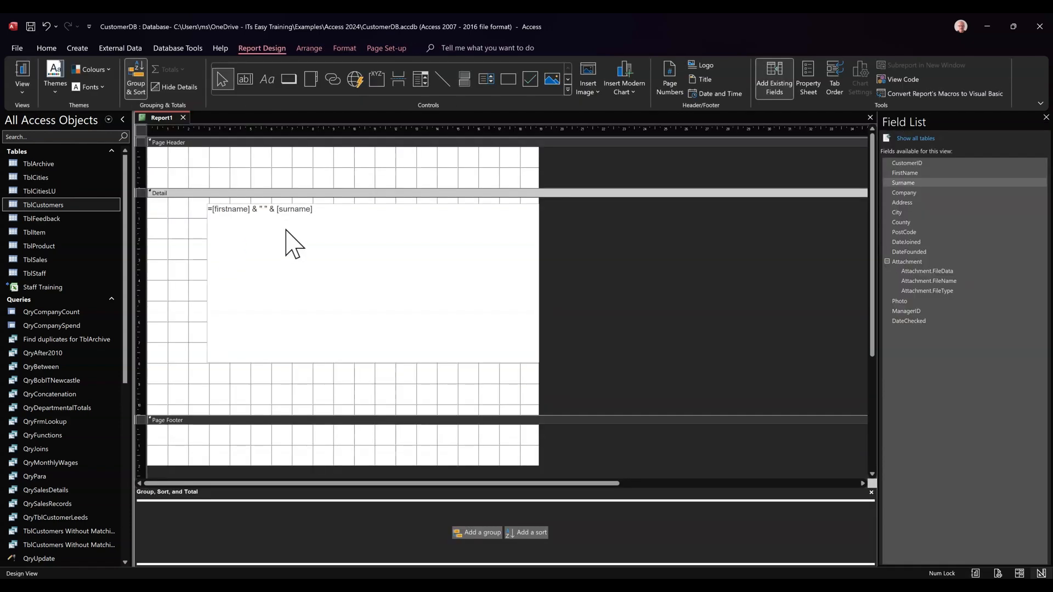
click(321, 211)
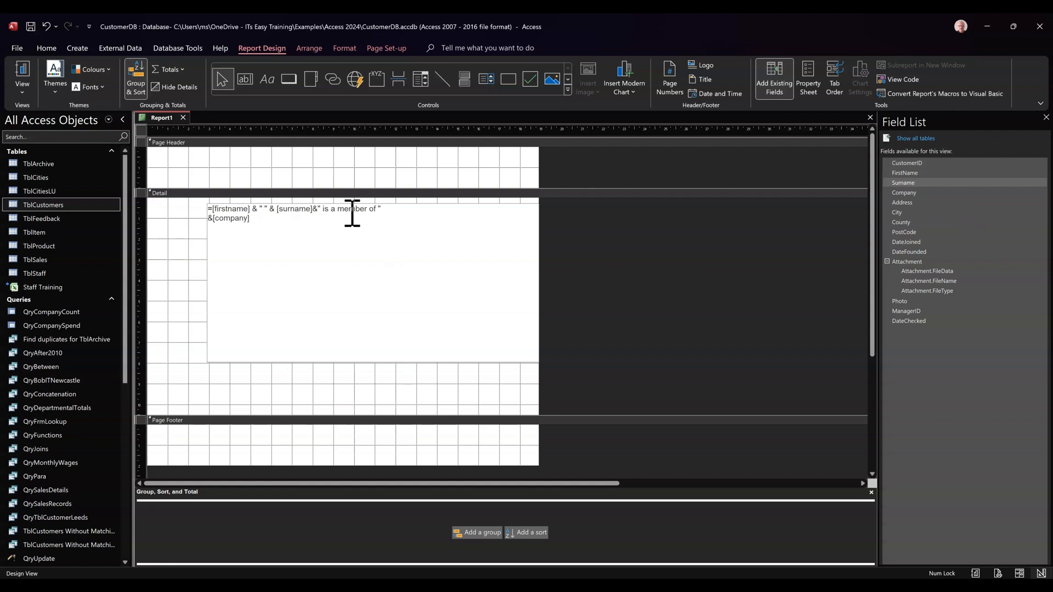
click(176, 270)
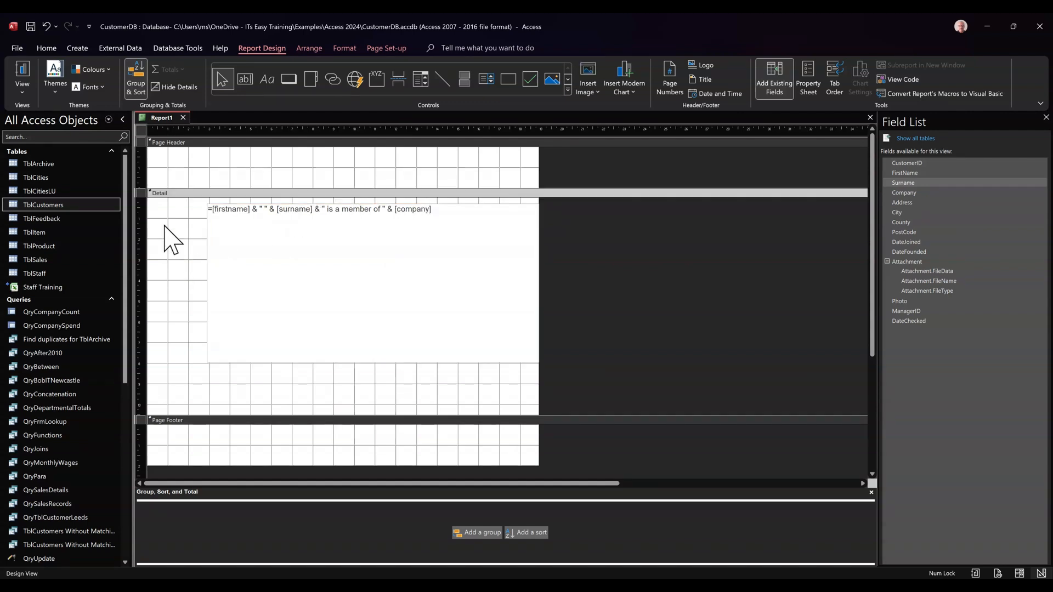
click(22, 72)
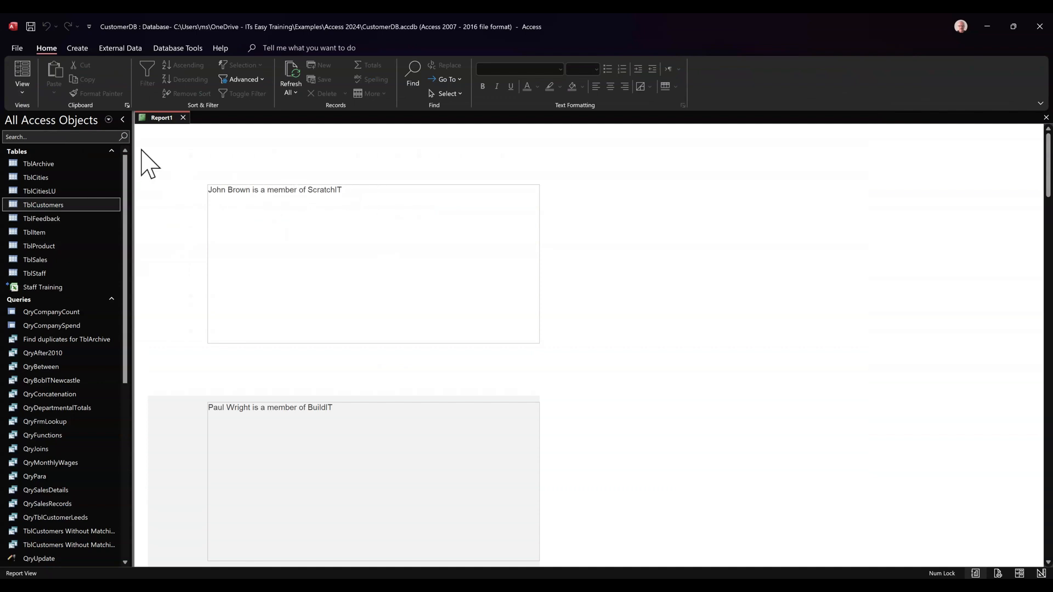
- In Design view, insert a line break before the closing quote of " is a member of " and check the records in Report view
click(24, 94)
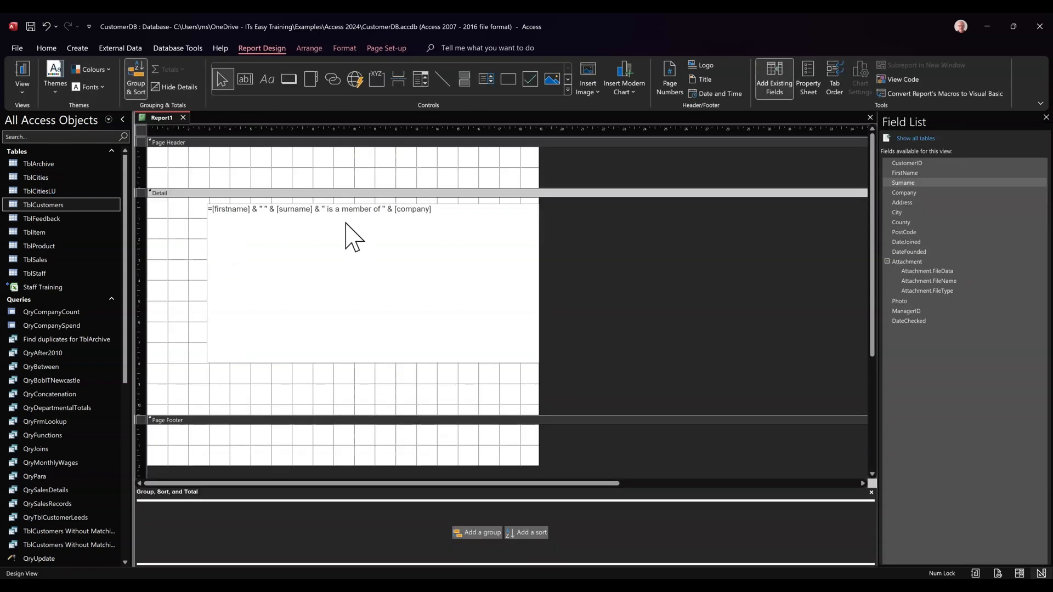
click(388, 212)
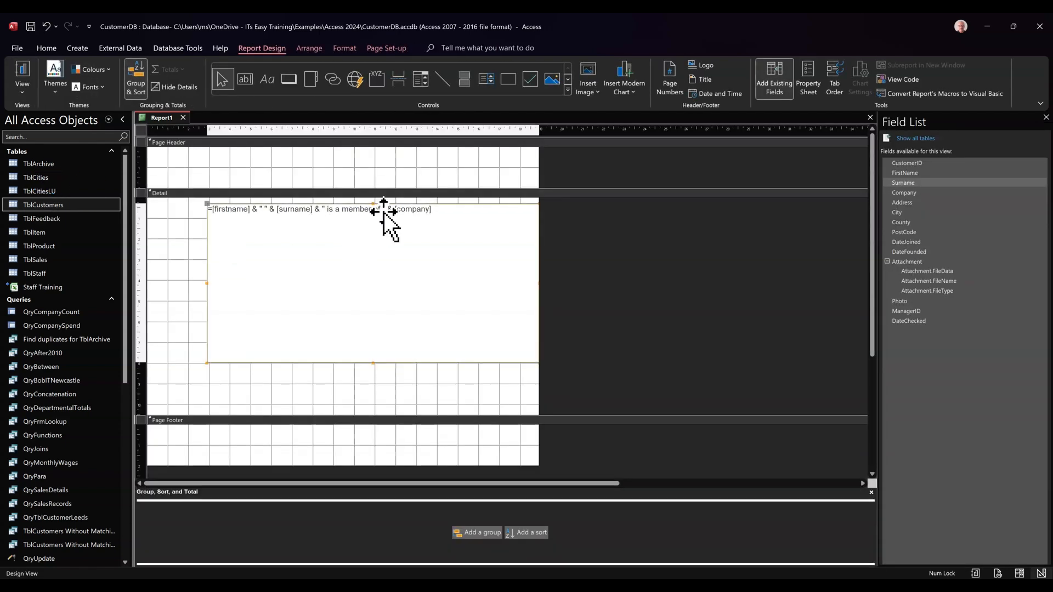
click(385, 210)
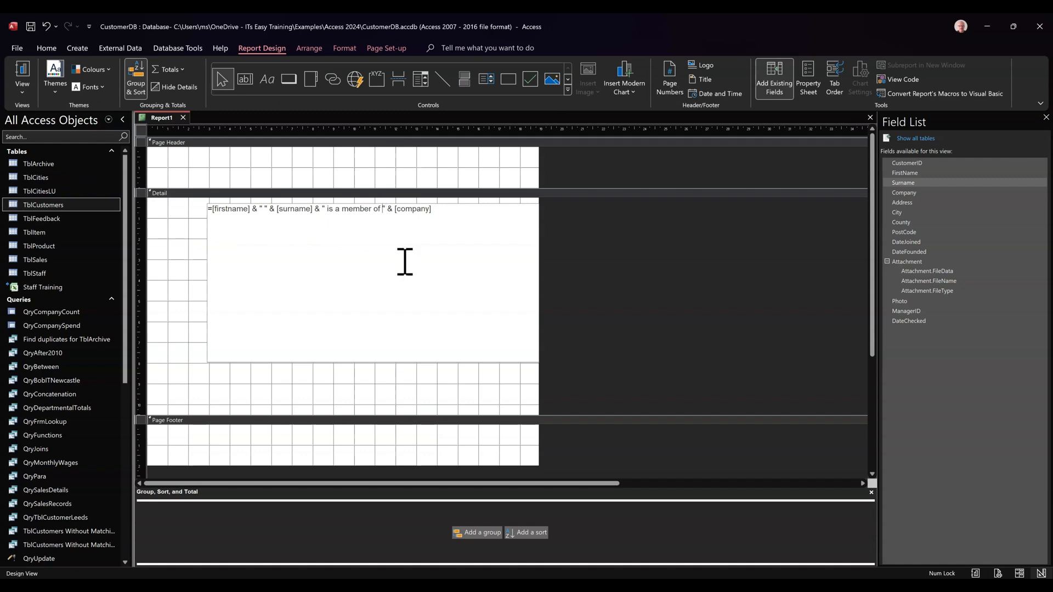
key(ctrl+Return)
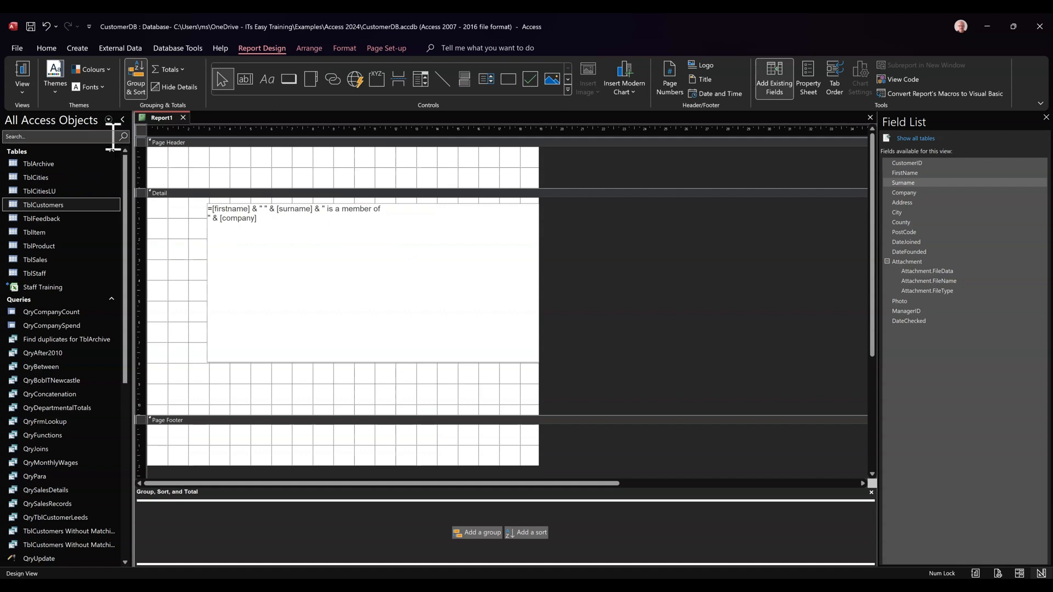
click(23, 76)
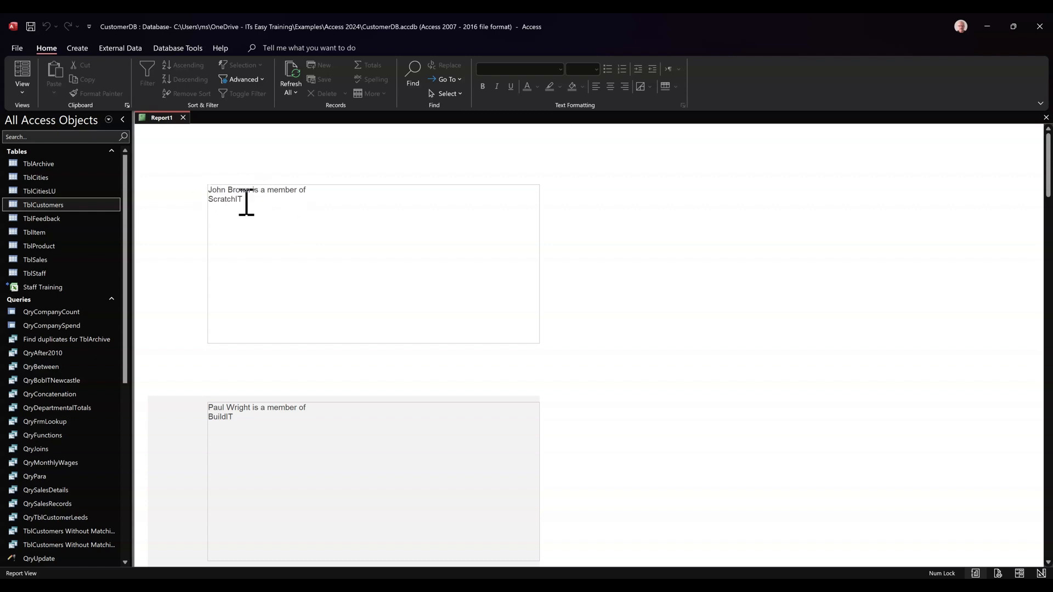
scroll(199, 329, down, 5)
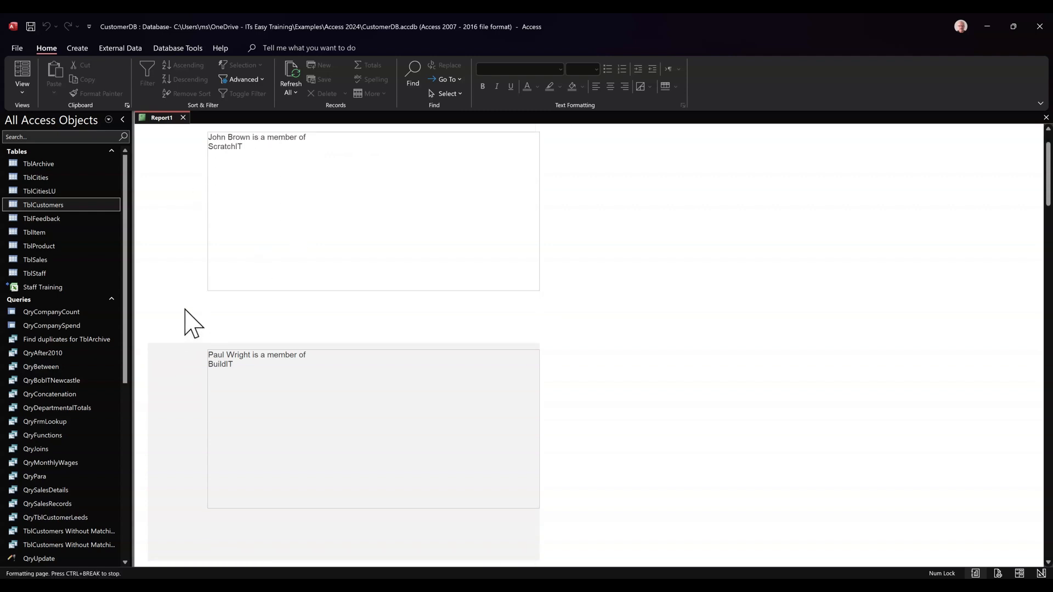
scroll(230, 471, down, 1)
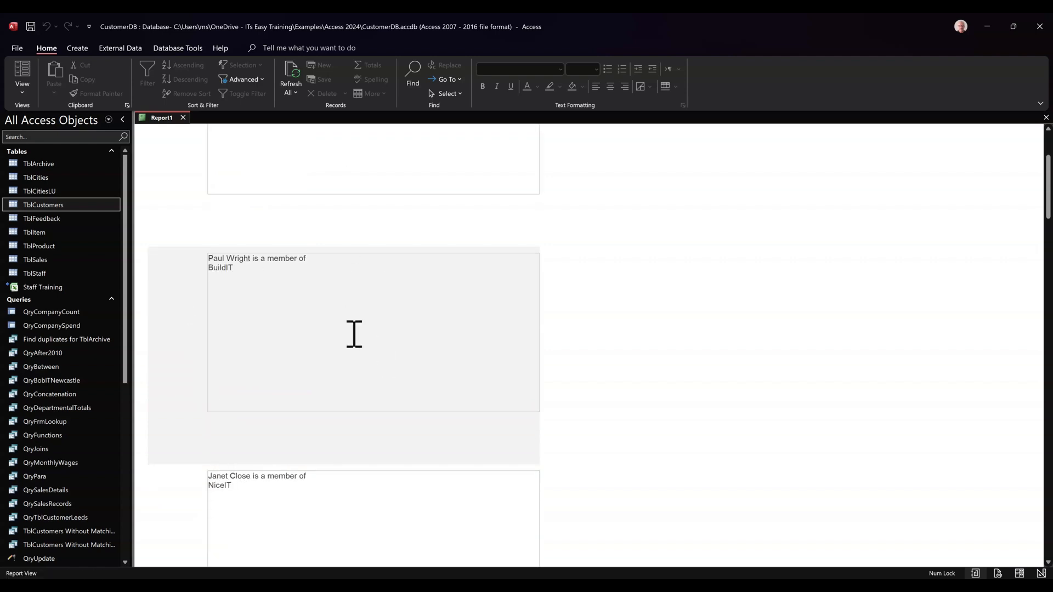
scroll(200, 254, up, 2)
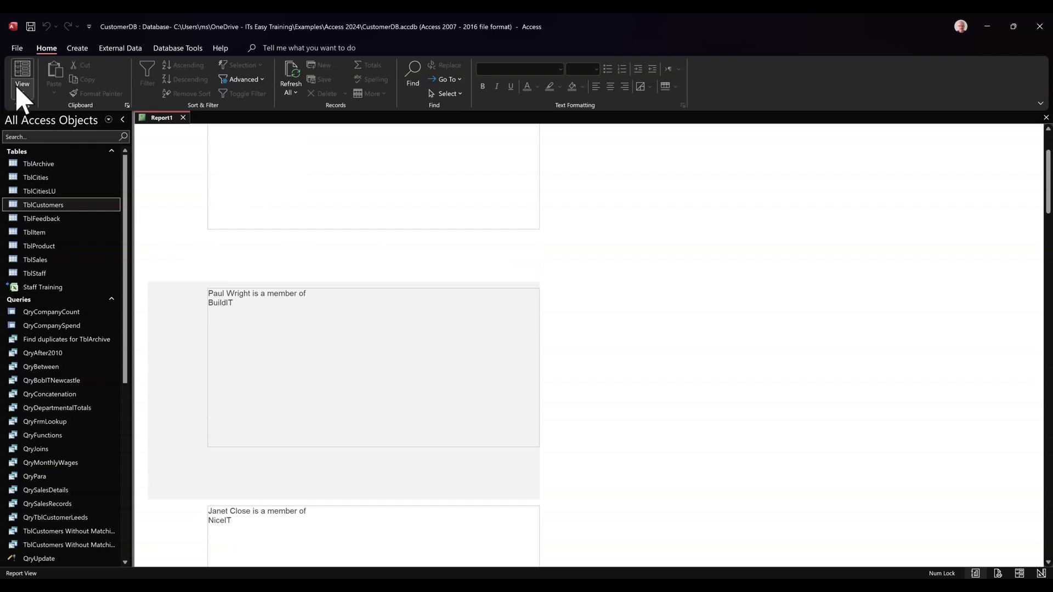
- In Design view, append & and the quoted text "The company was ", starting on a new line, after [company] in the text box expression
click(45, 183)
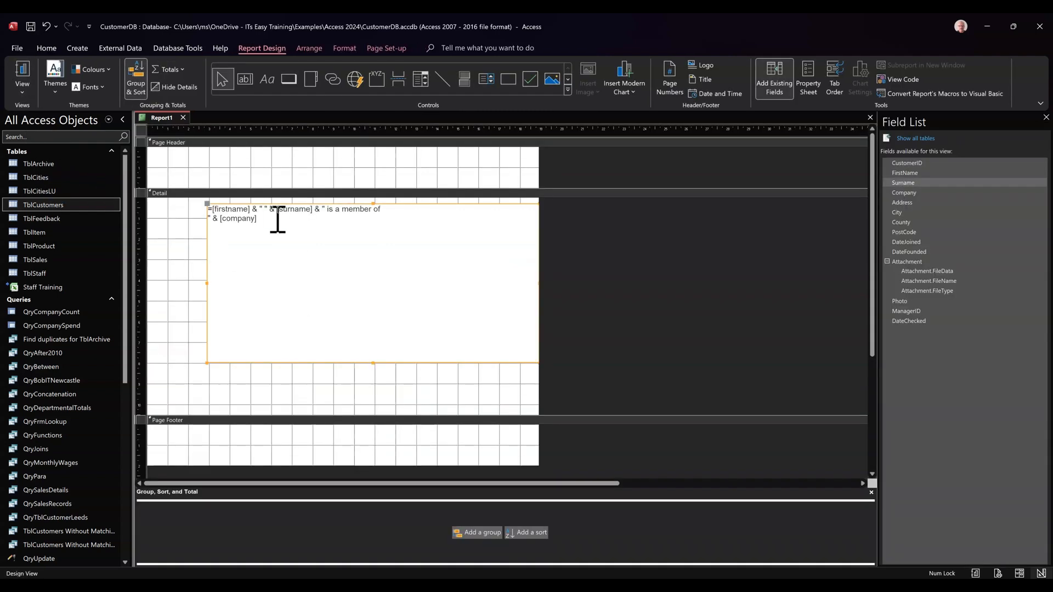
click(278, 220)
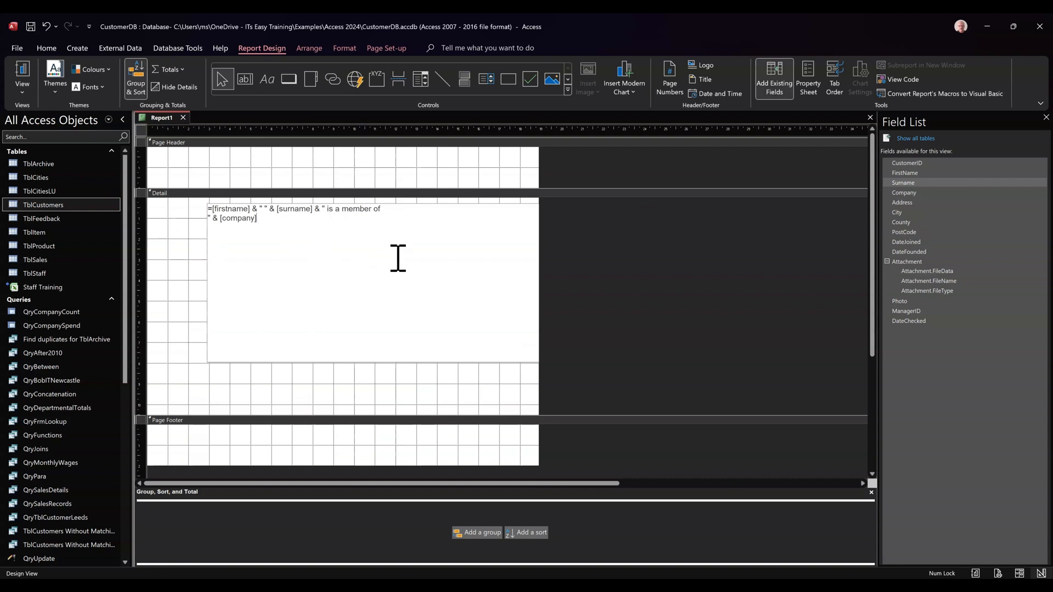
text(&)
text(" )
text(The)
text( company)
text( was)
text( ")
text([date)
text(founded)
text(])
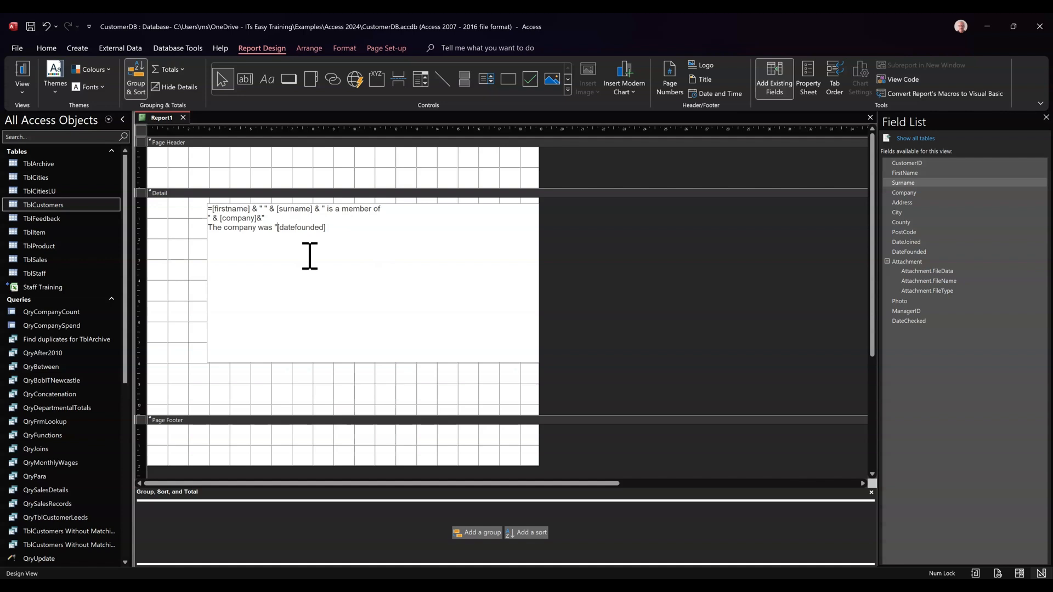
text(&)
- Join the [datefounded] field to the end of the text box expression with & and check the records in Report view
click(167, 263)
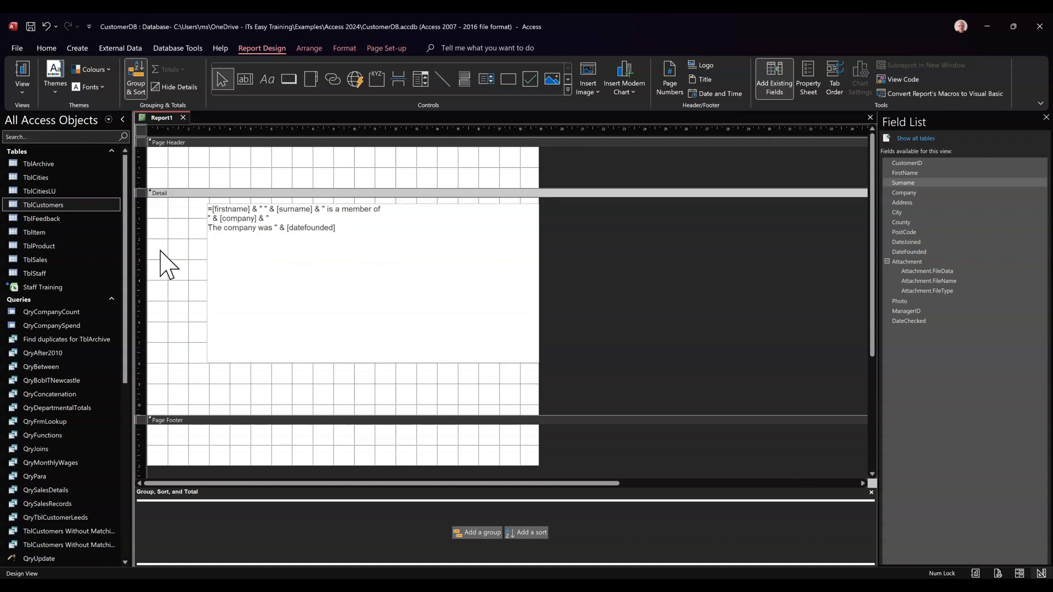
click(21, 76)
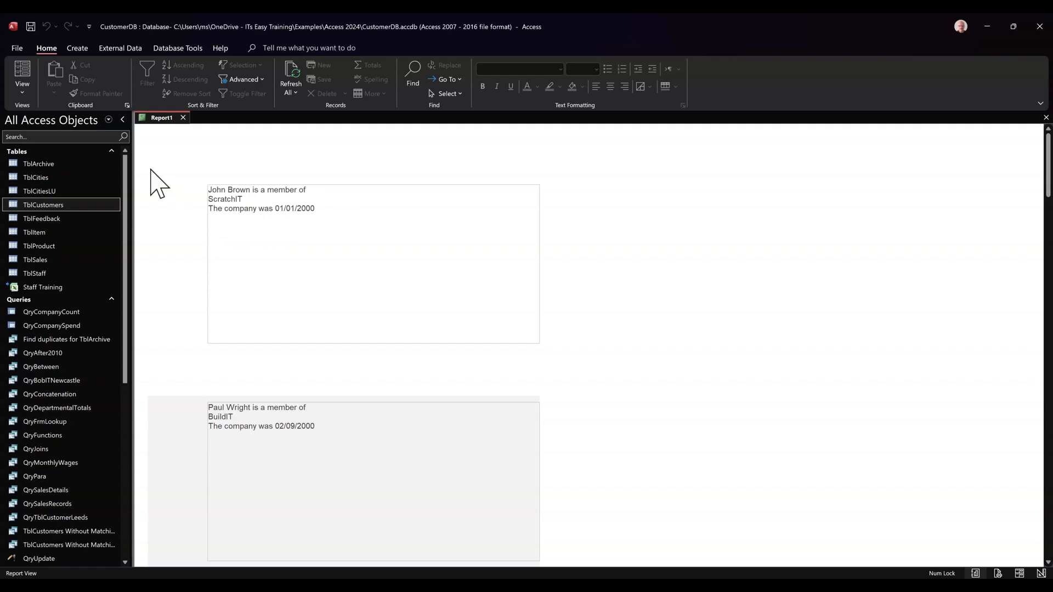
- Back in Design view, insert "founded in" after "The company was" in the text box expression and preview the report
click(28, 98)
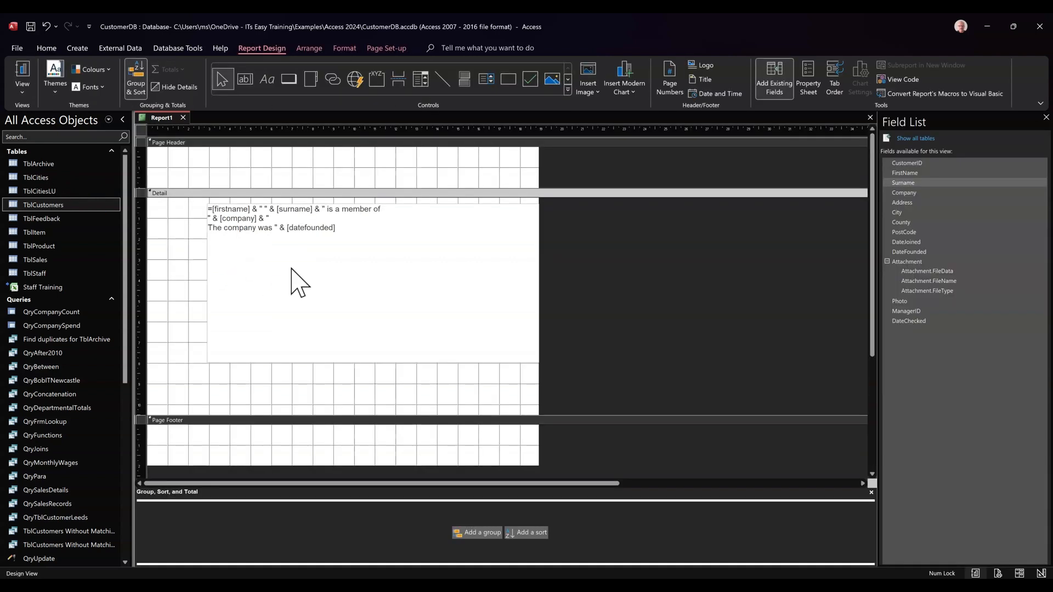
click(277, 229)
click(277, 229)
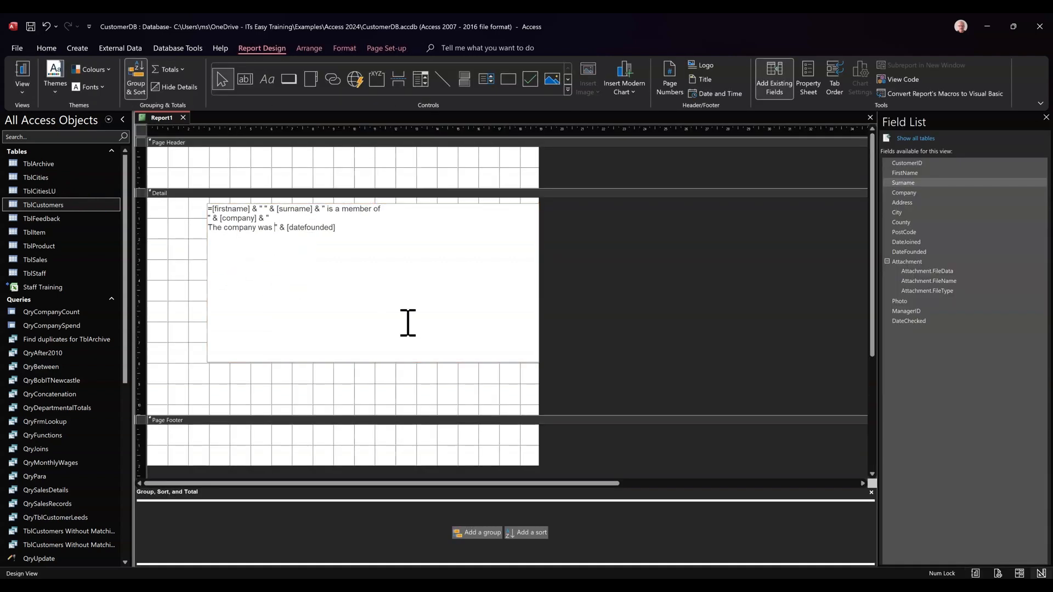
text(founded in)
click(178, 299)
click(22, 71)
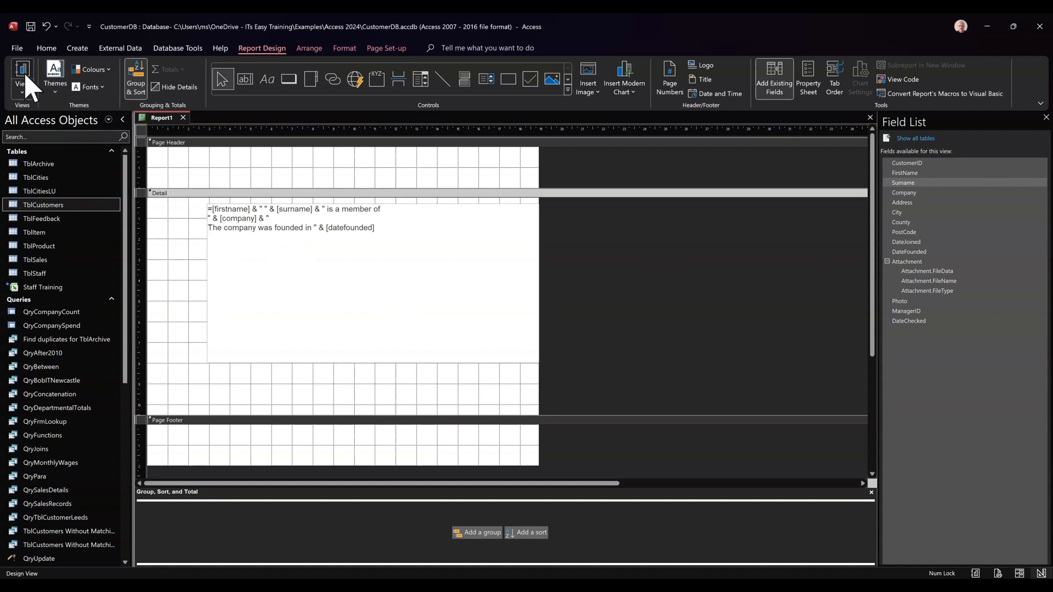